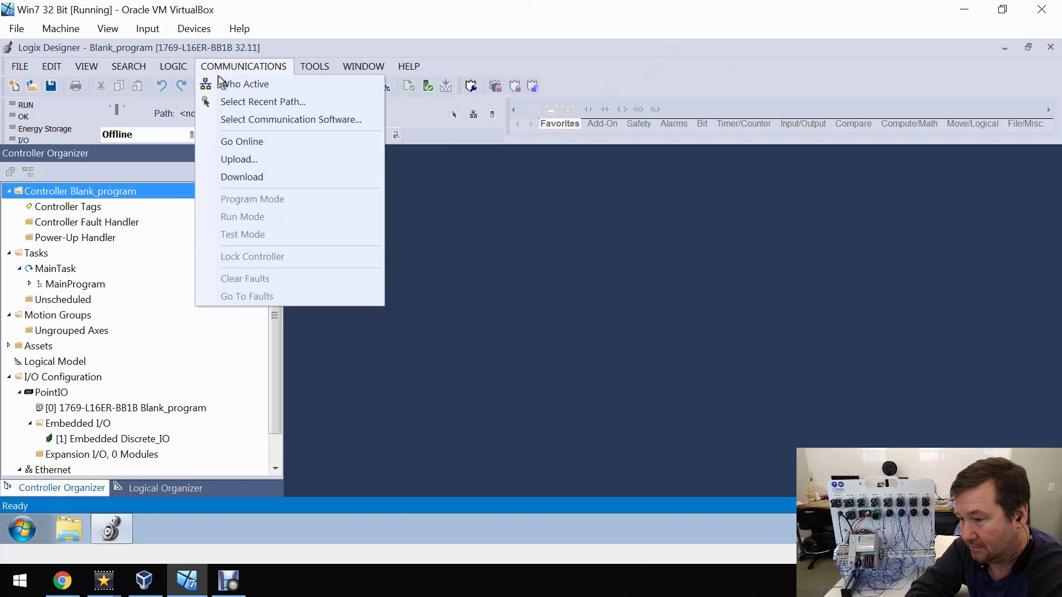
# Browse the AB_ETHIP-1 Ethernet network in Who Active and close the window.
pyautogui.click(221, 84)
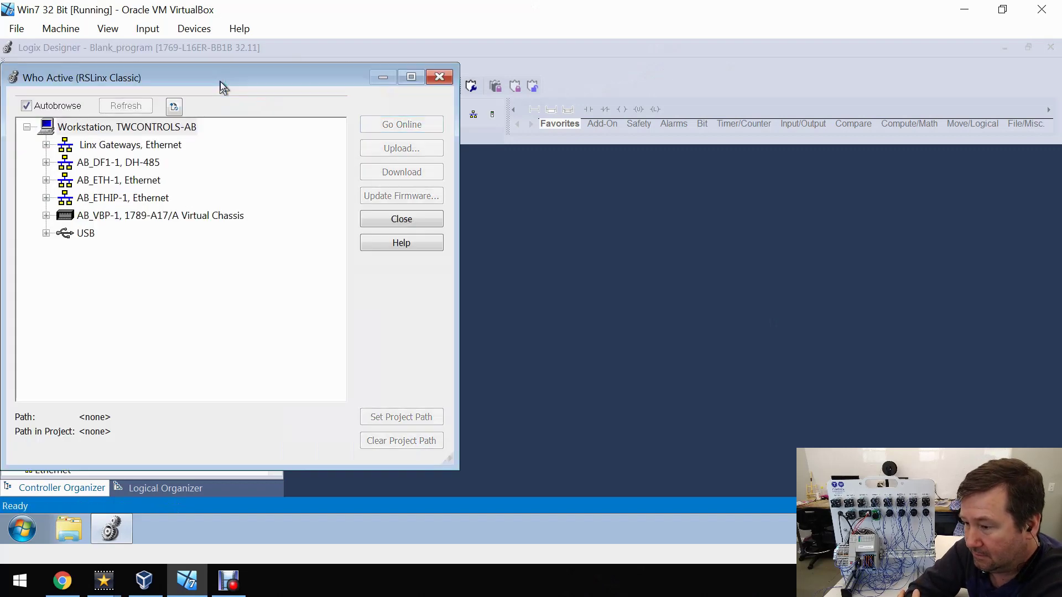
pyautogui.doubleClick(62, 201)
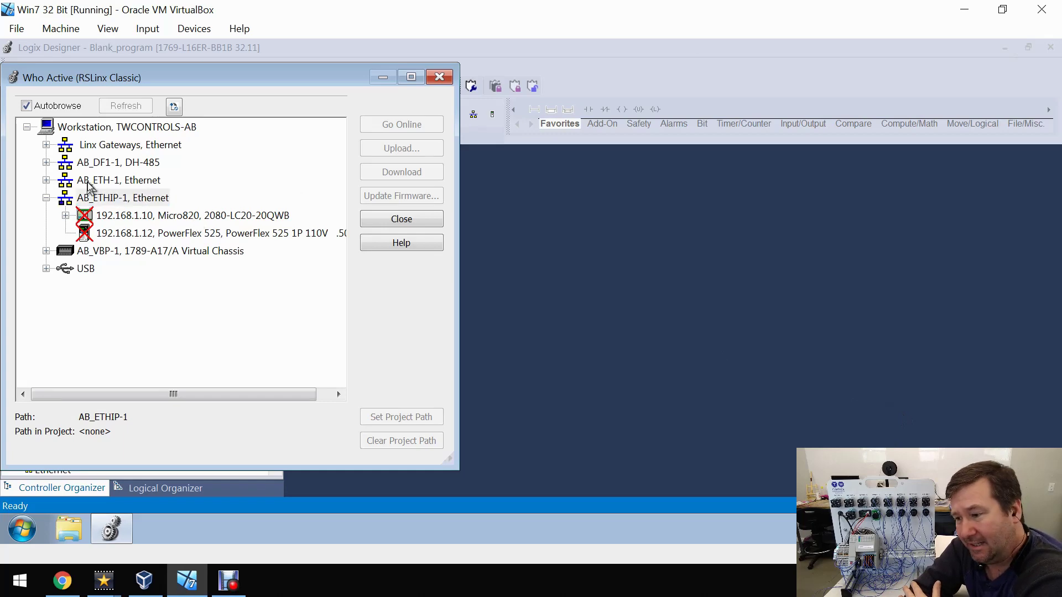
pyautogui.click(66, 200)
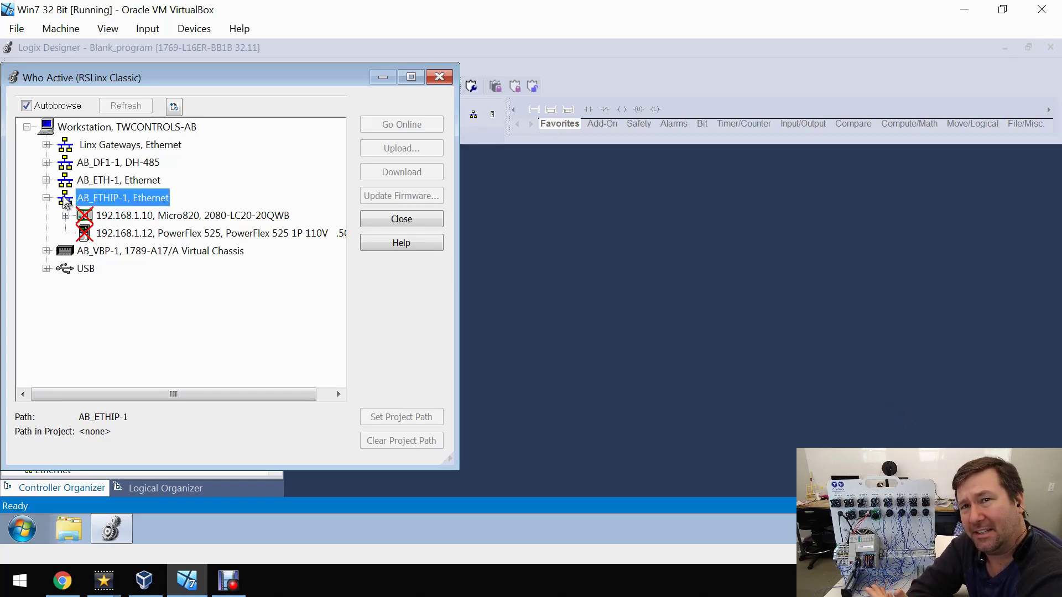
pyautogui.click(401, 220)
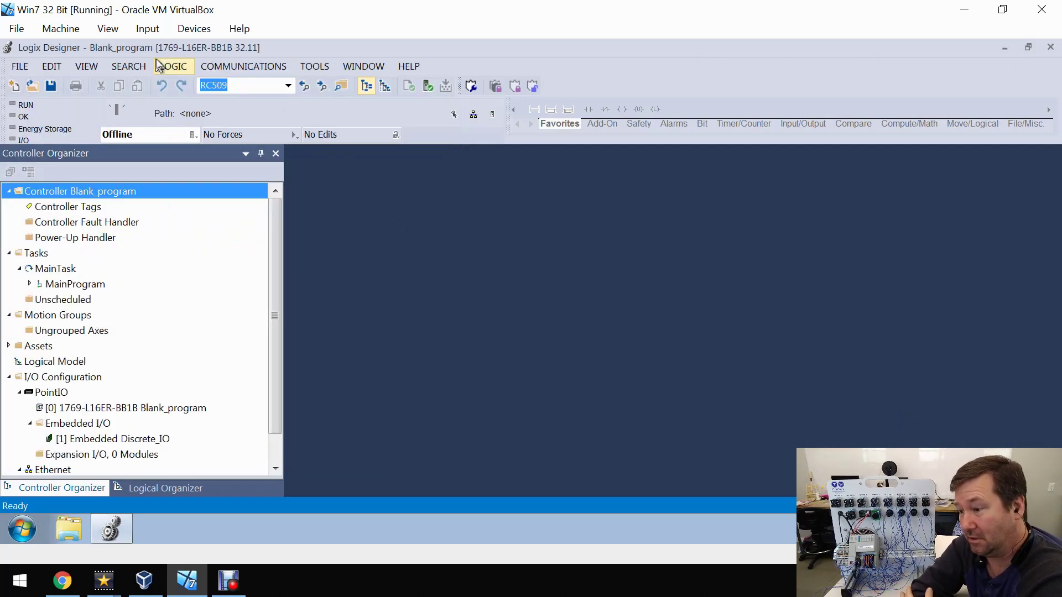
# Reopen Who Active and expand the AB_ETHIP-1 Ethernet network again to check its devices.
pyautogui.click(232, 64)
pyautogui.click(237, 88)
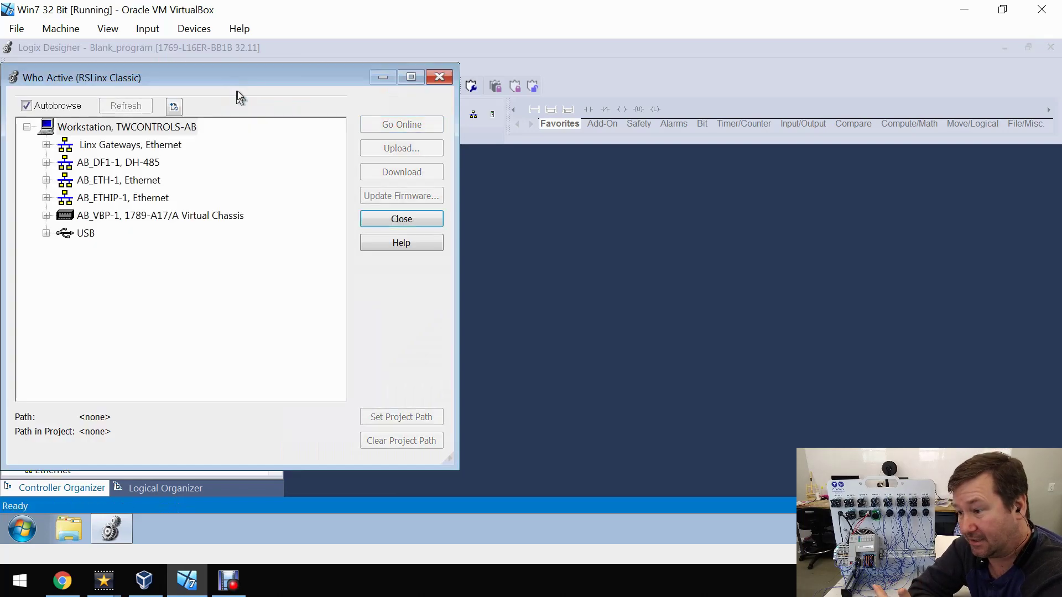
pyautogui.doubleClick(120, 198)
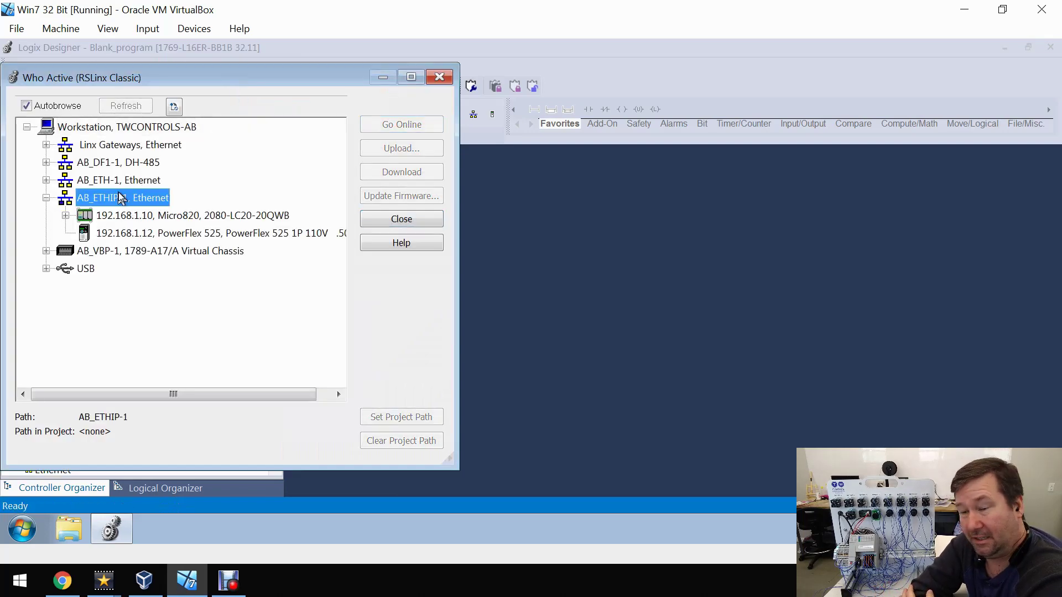
# Ping 192.168.1.10 from a Command Prompt and close the prompt.
pyautogui.click(22, 529)
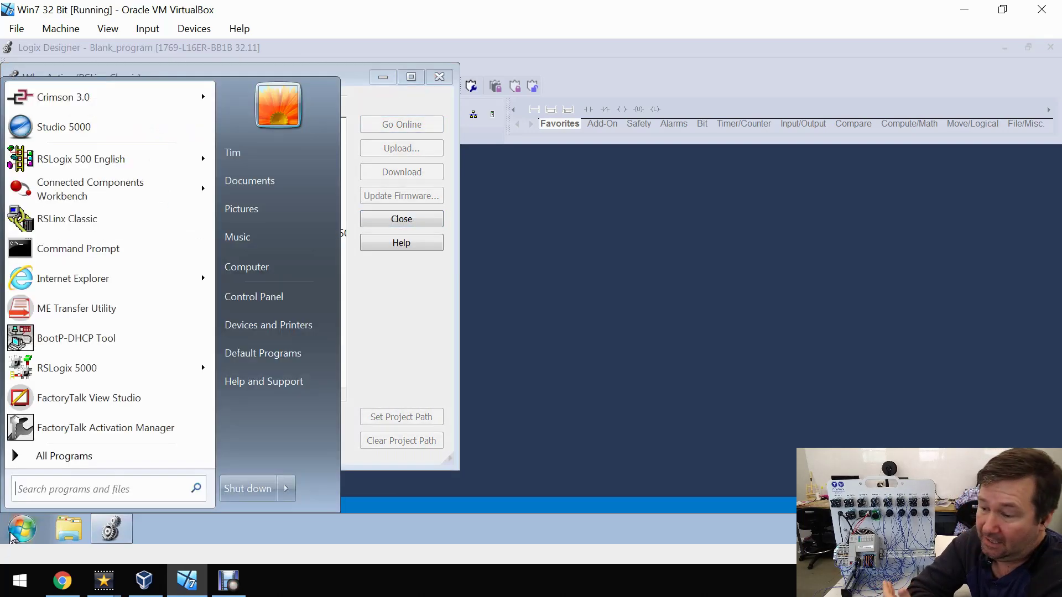
pyautogui.click(77, 249)
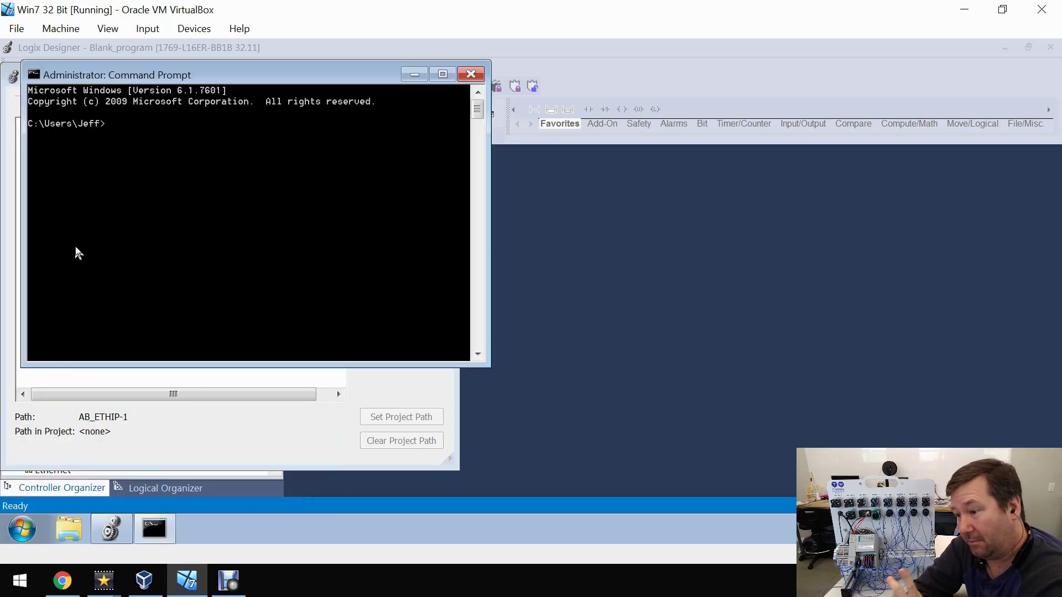
pyautogui.write('ping 192')
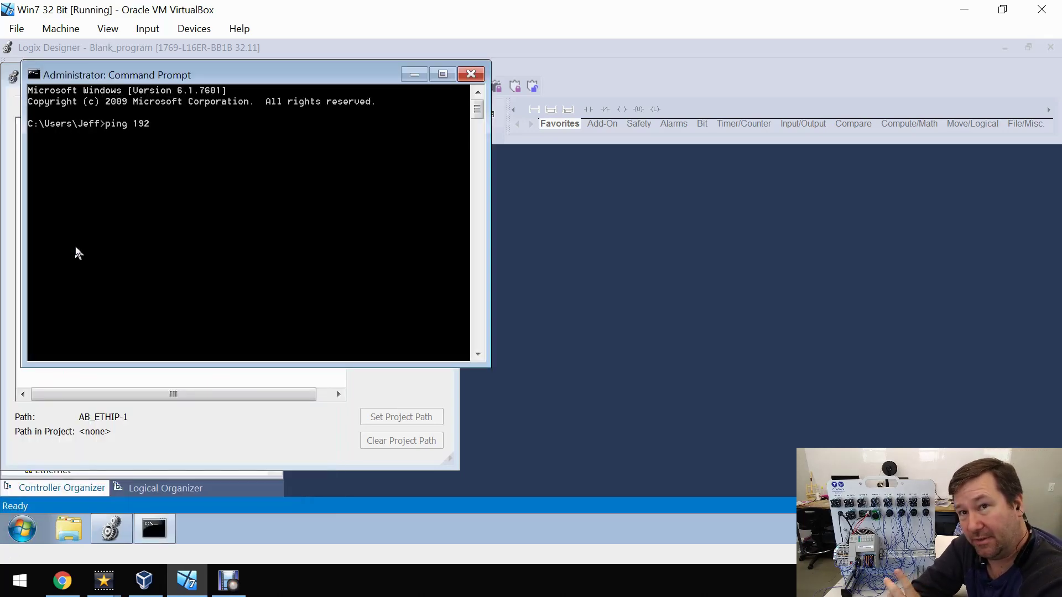
pyautogui.write('.168.1')
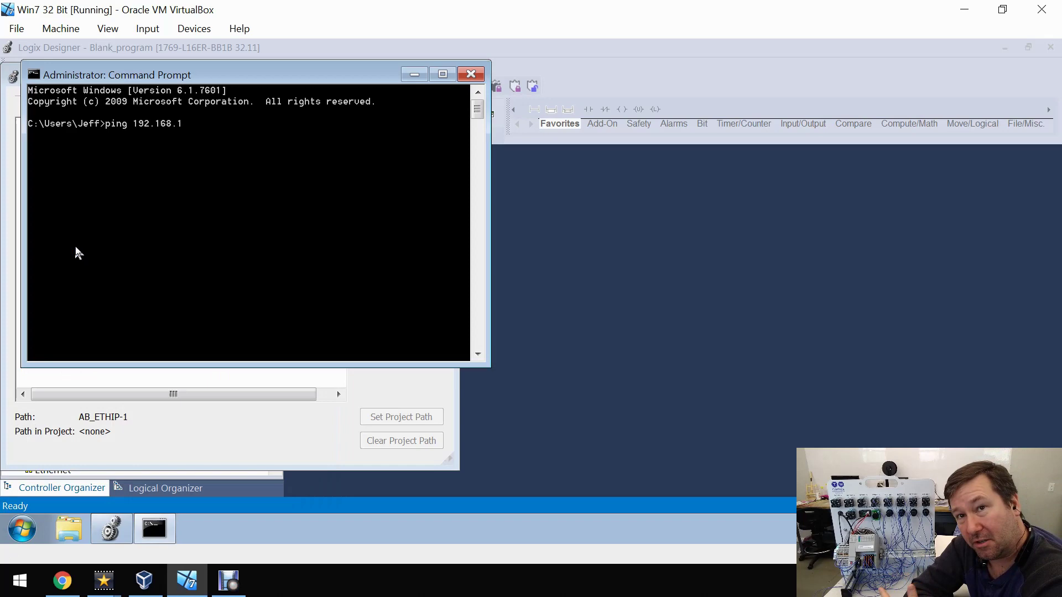
pyautogui.write('.10')
pyautogui.press('Return')
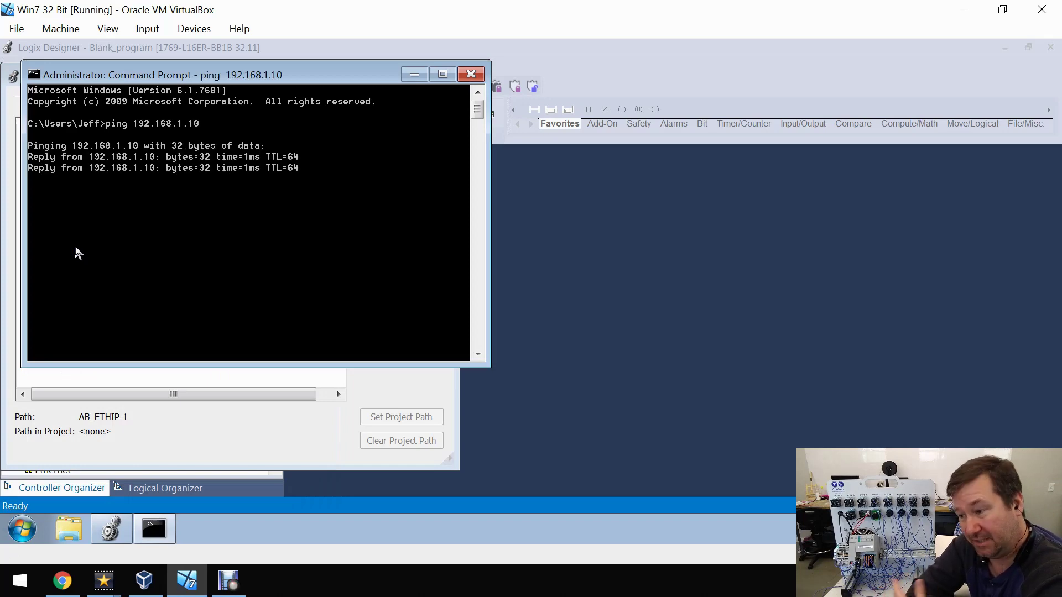
pyautogui.click(470, 73)
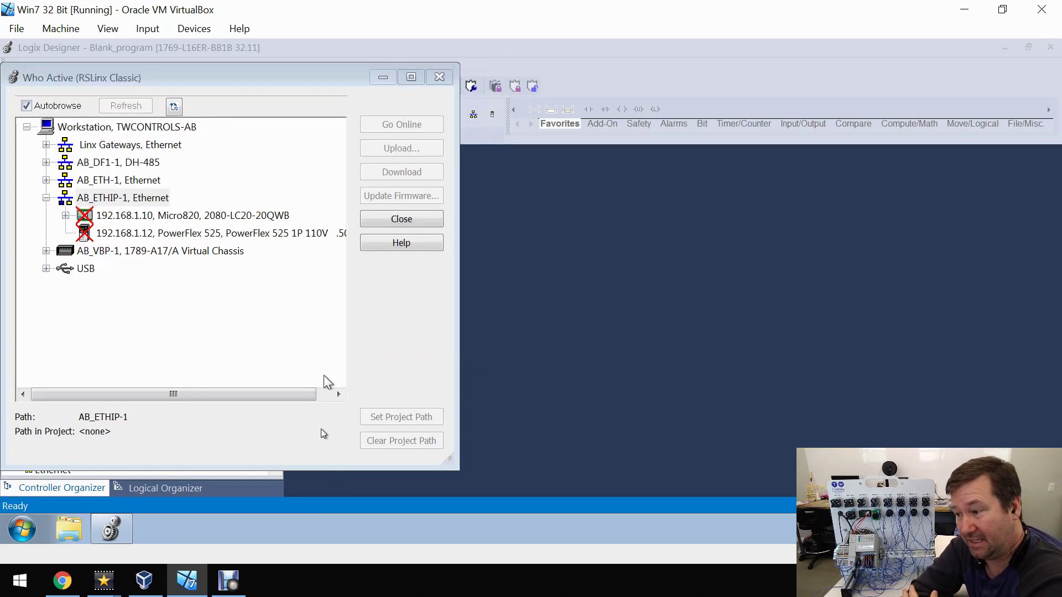
# Close Who Active, switch to RSLinx Classic and check the AB_ETHIP-1 network in RSWho, closing RSWho when done.
pyautogui.press('Escape')
pyautogui.click(900, 529)
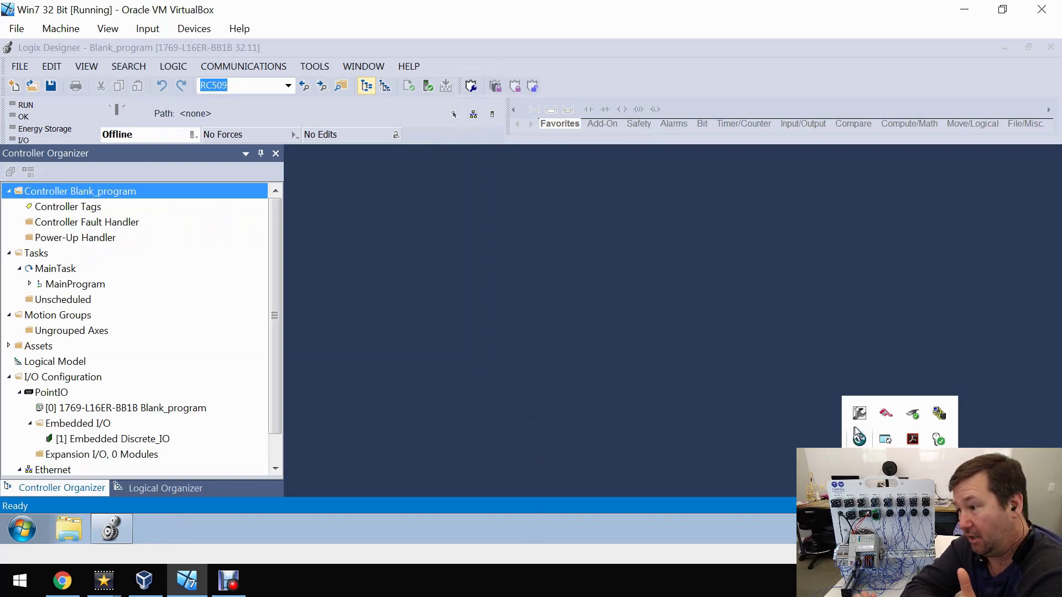
pyautogui.doubleClick(940, 415)
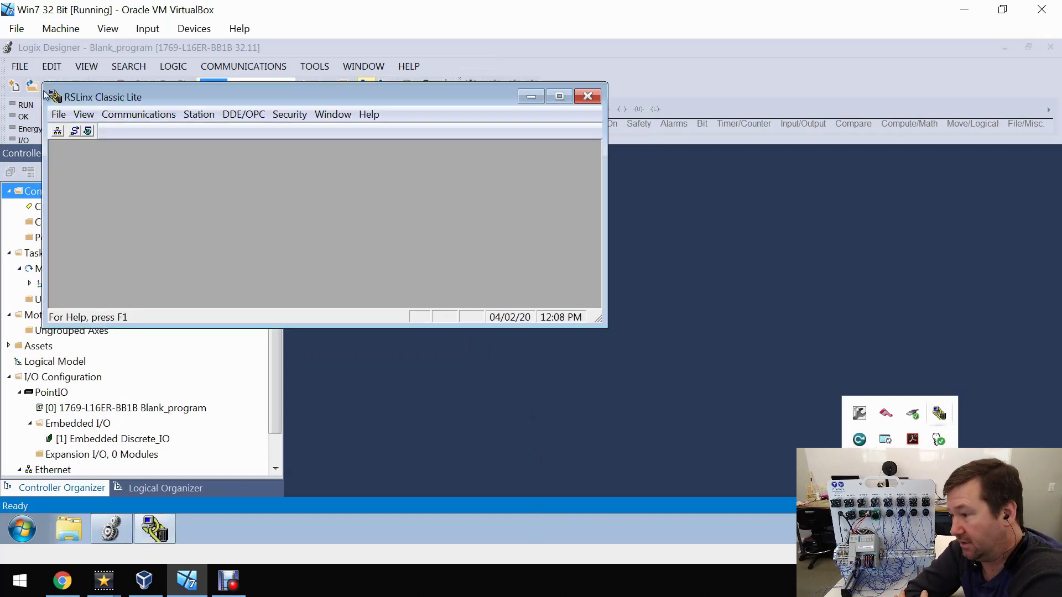
pyautogui.click(57, 131)
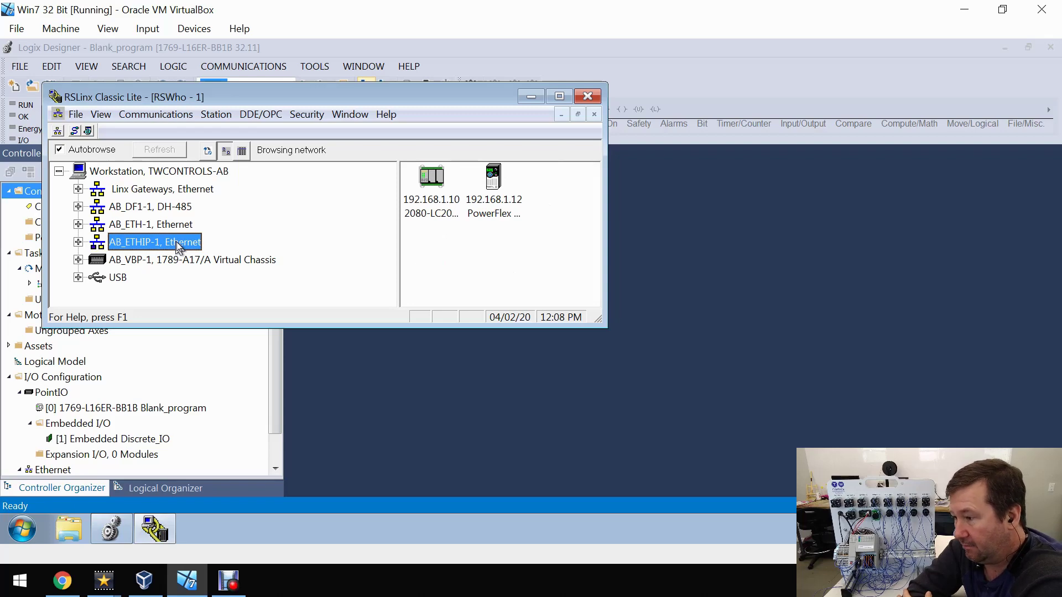
pyautogui.click(594, 114)
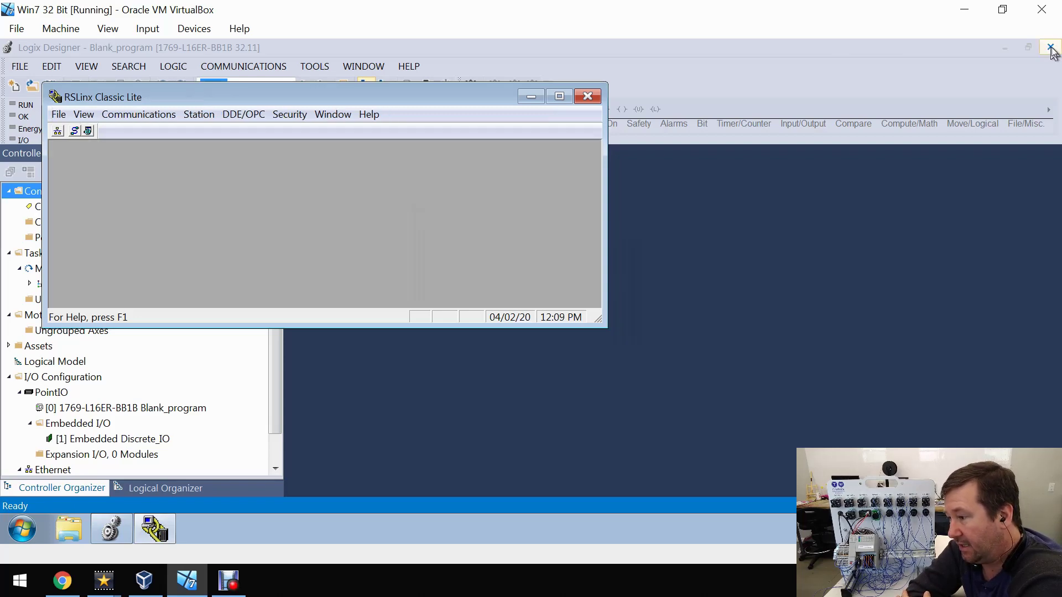
# Close Logix Designer and delete the AB_ETHIP-1 driver from the configured drivers in RSLinx Classic.
pyautogui.click(1051, 47)
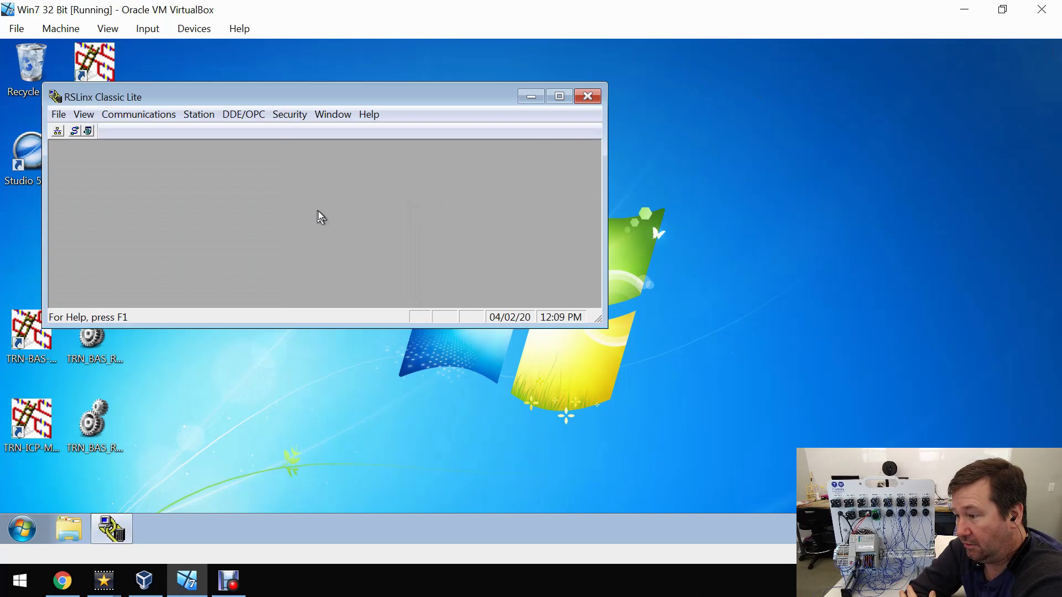
pyautogui.click(74, 131)
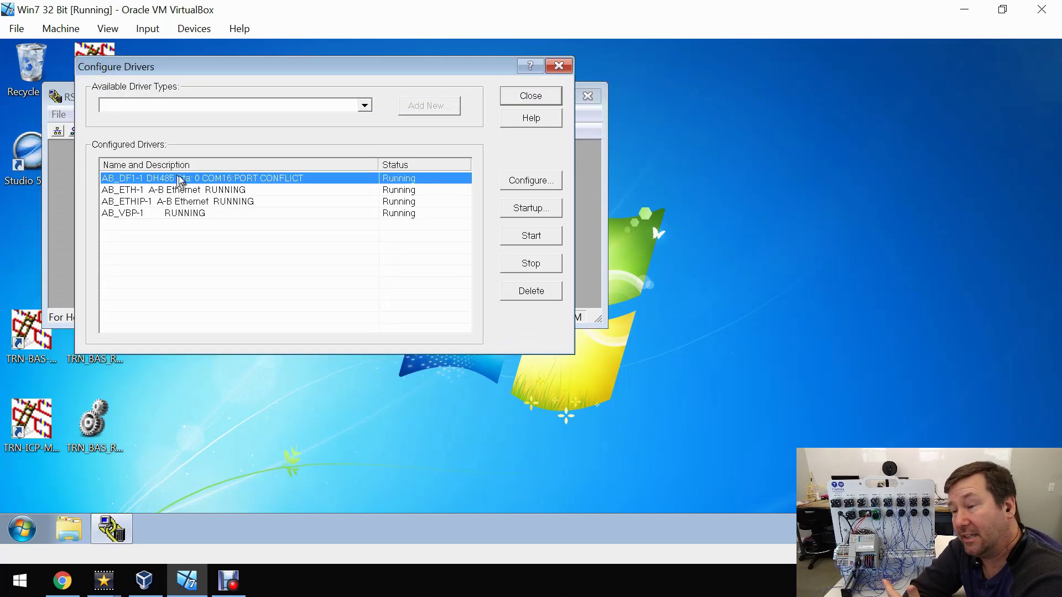
pyautogui.click(205, 201)
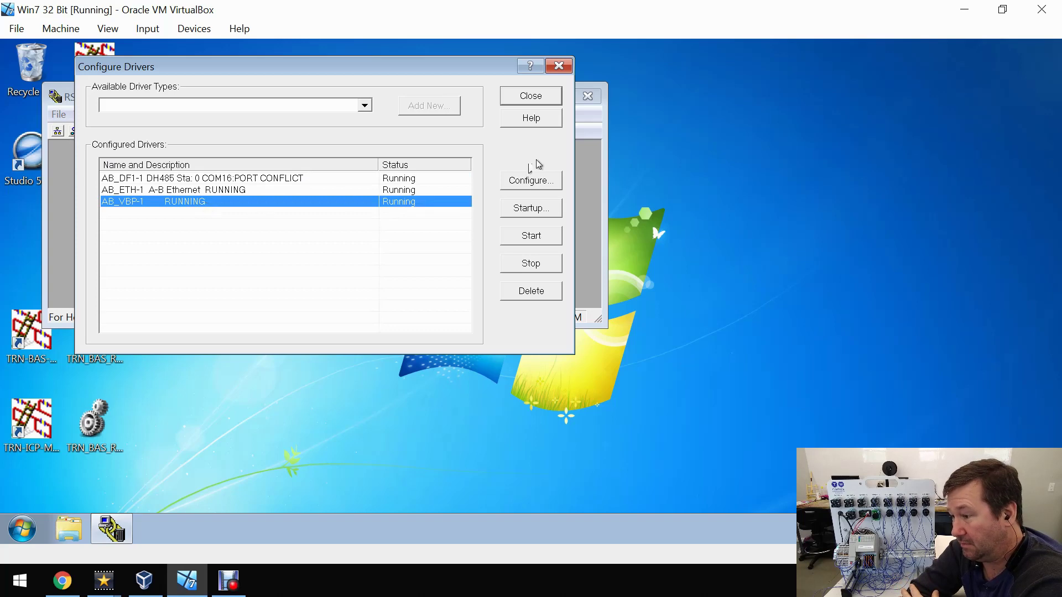
# Add a new EtherNet/IP driver browsing the local subnet with the Windows Default adapter, and browse it in RSWho.
pyautogui.click(352, 107)
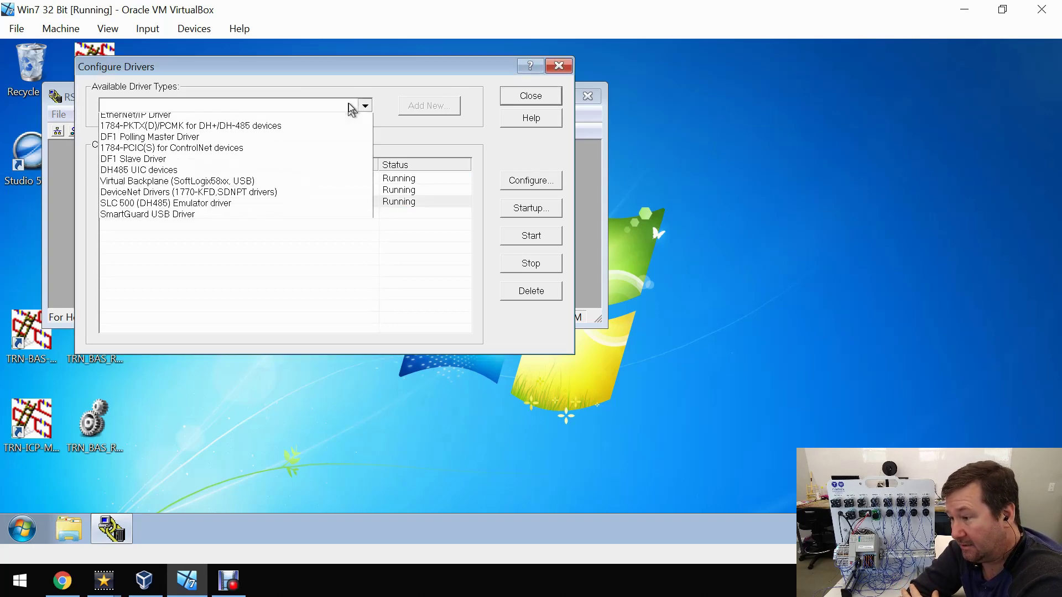
pyautogui.click(275, 154)
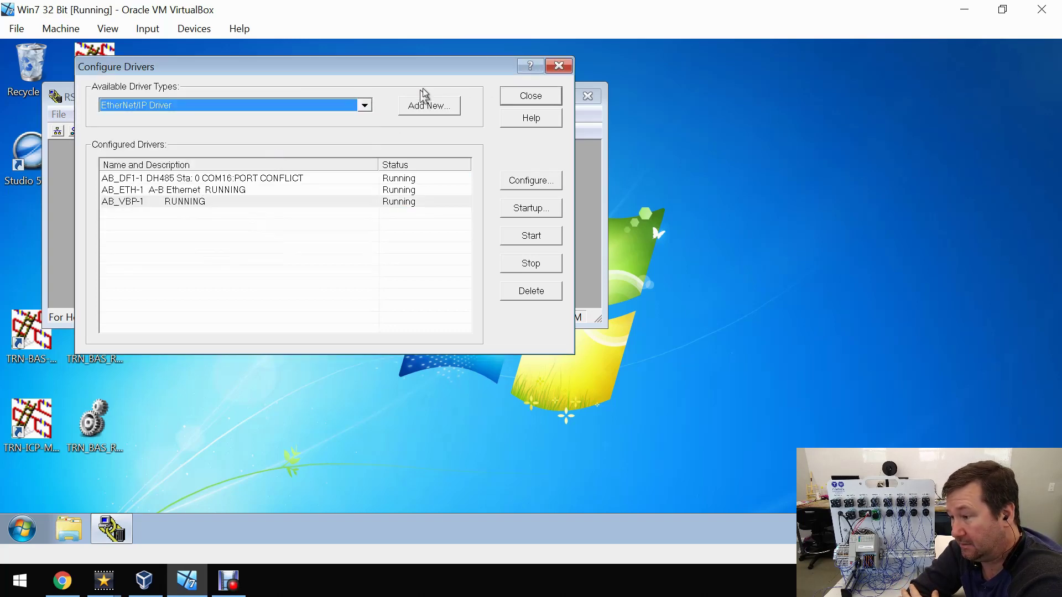
pyautogui.click(449, 105)
pyautogui.click(437, 191)
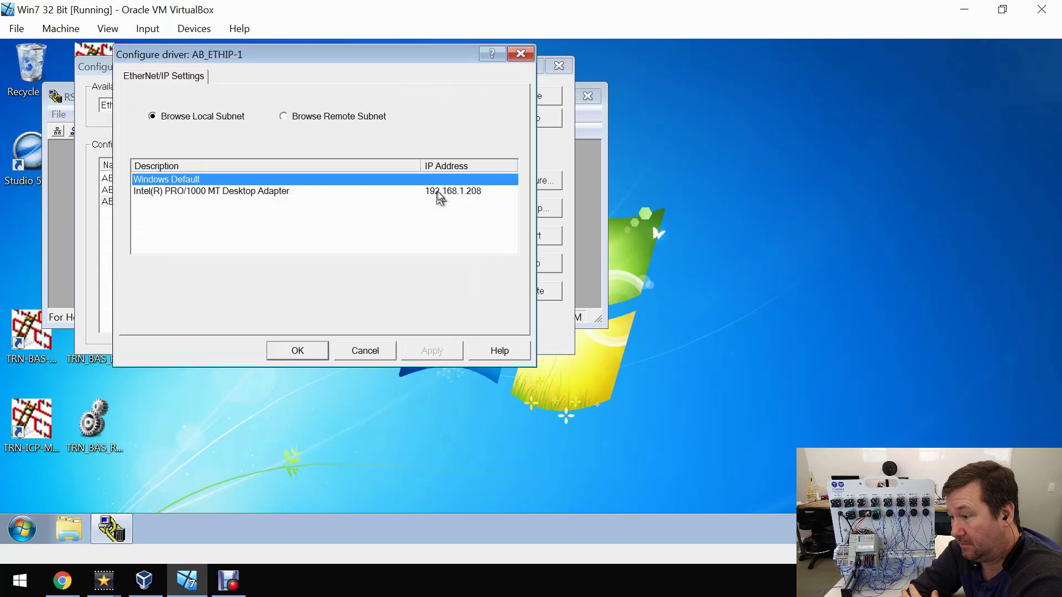
pyautogui.click(288, 353)
pyautogui.click(534, 99)
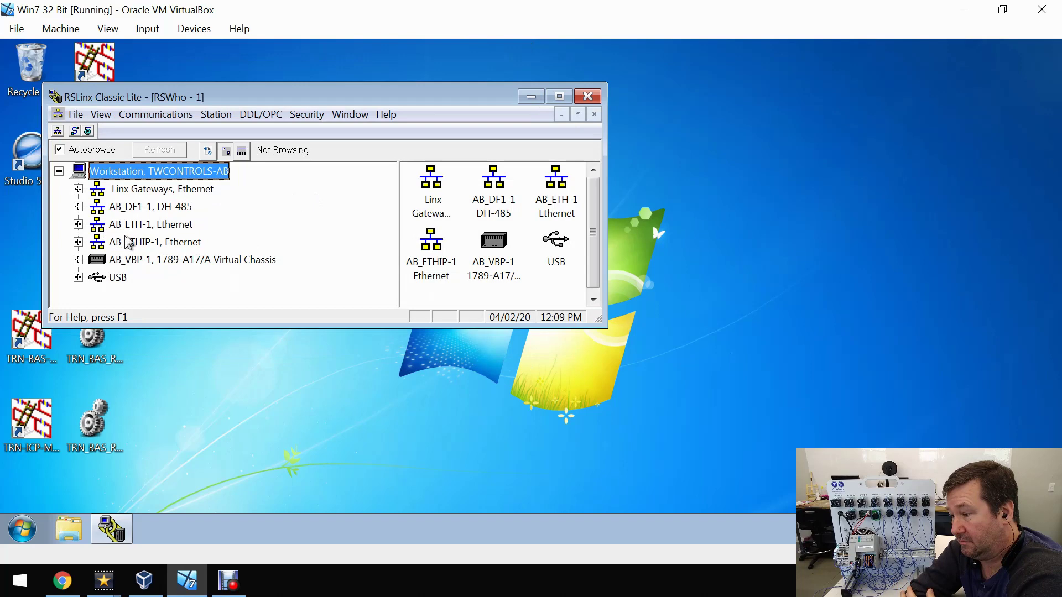
pyautogui.click(133, 244)
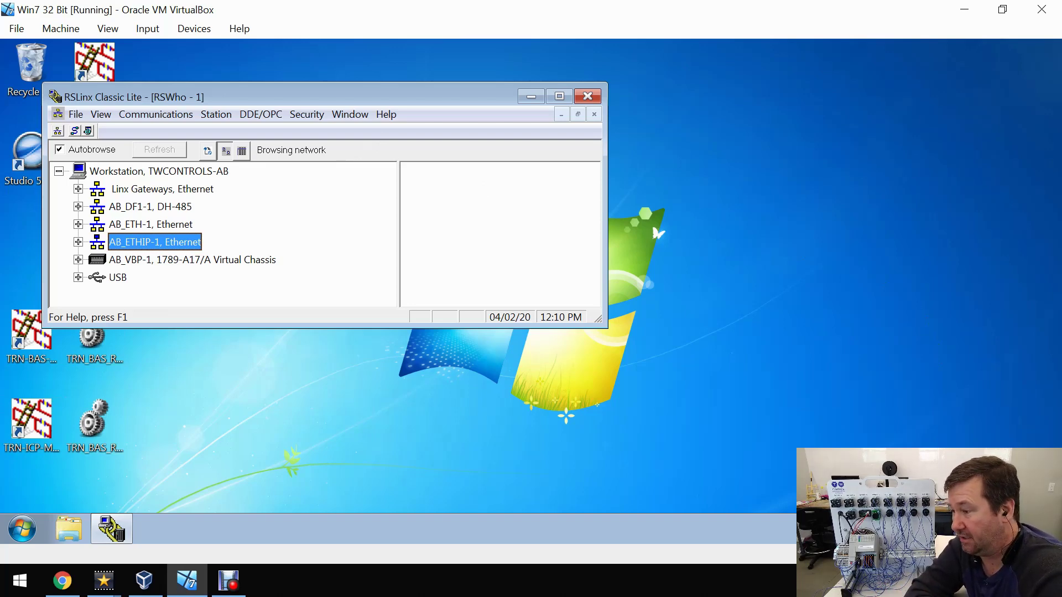
# Shut down the RSLinx Classic process completely instead of only closing its window.
pyautogui.click(900, 581)
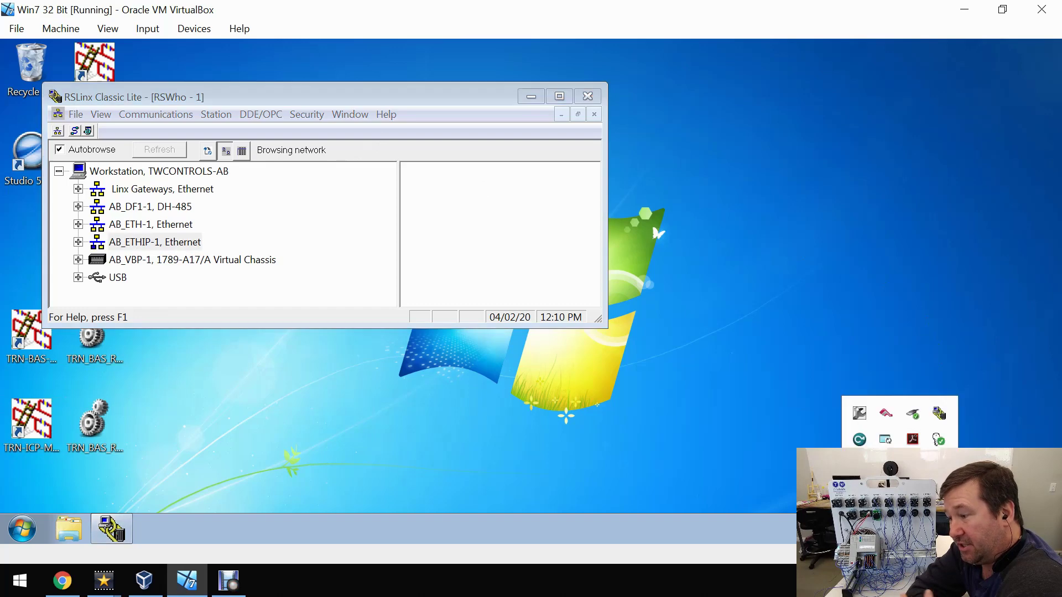
pyautogui.click(937, 416)
pyautogui.rightClick(937, 416)
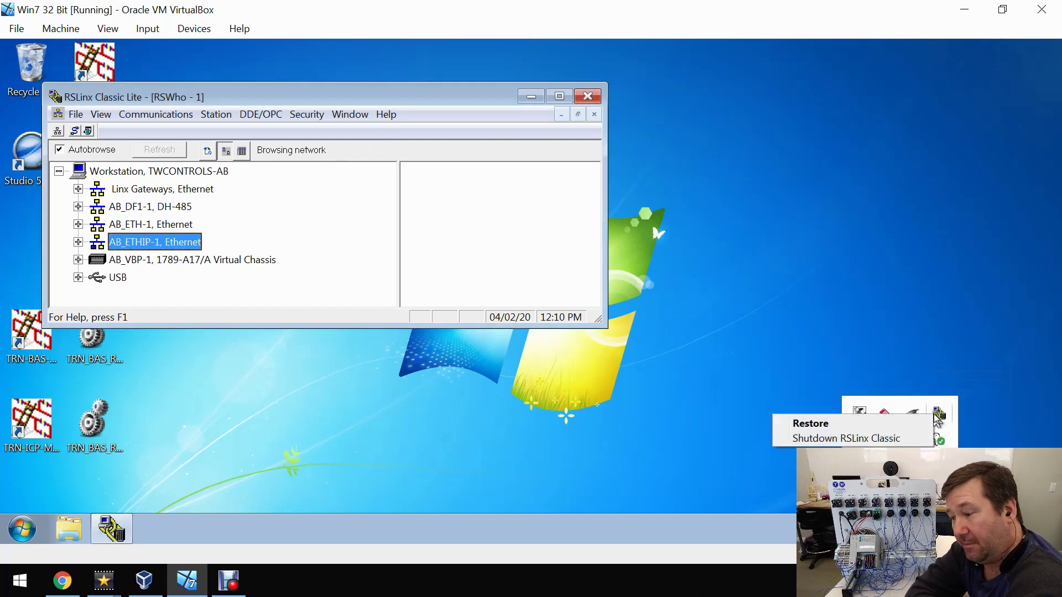
pyautogui.click(874, 439)
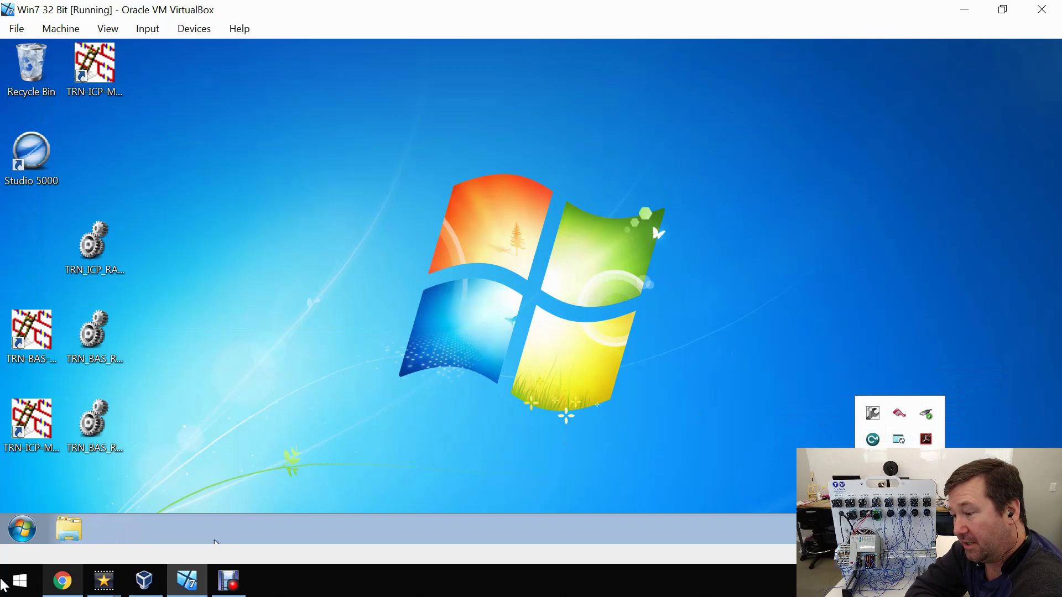
# Open the folder C:\Program Files\Rockwell Software\RSCommon in Windows Explorer.
pyautogui.click(74, 533)
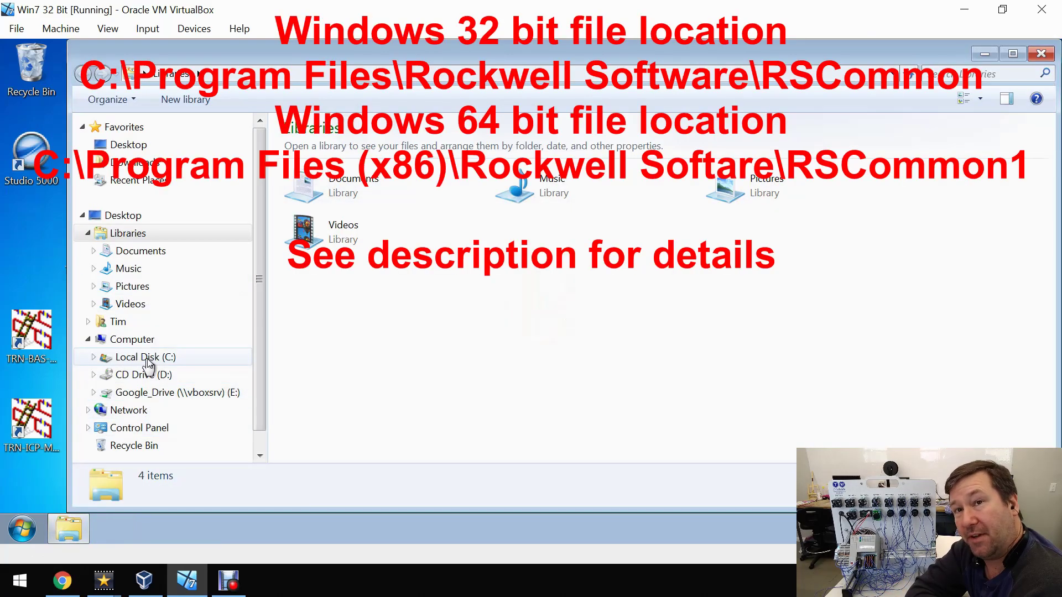
pyautogui.click(145, 357)
pyautogui.doubleClick(326, 253)
pyautogui.scroll(-2, 390, 280)
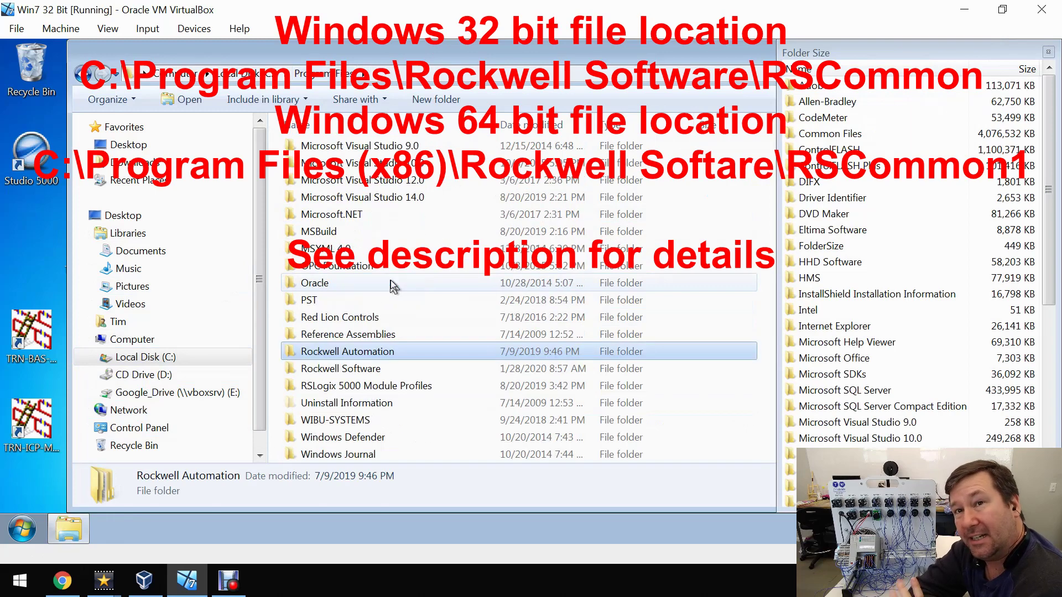
pyautogui.doubleClick(347, 375)
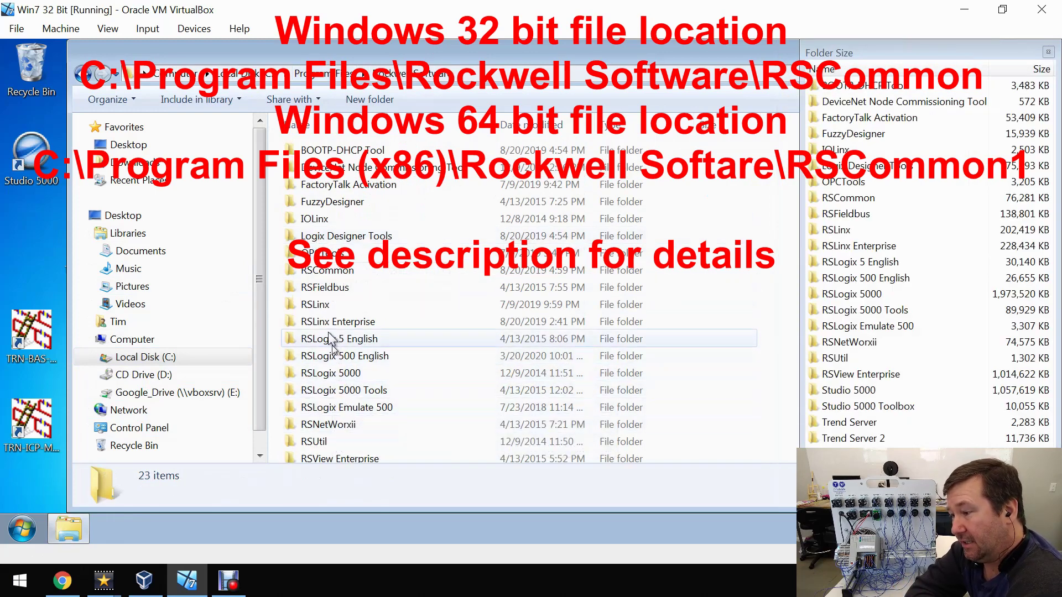
pyautogui.doubleClick(321, 270)
# Delete Harmony.hrc and Harmony.rsh from the RSCommon folder, retrying the deletion once and skipping the file that is in use.
pyautogui.press('h')
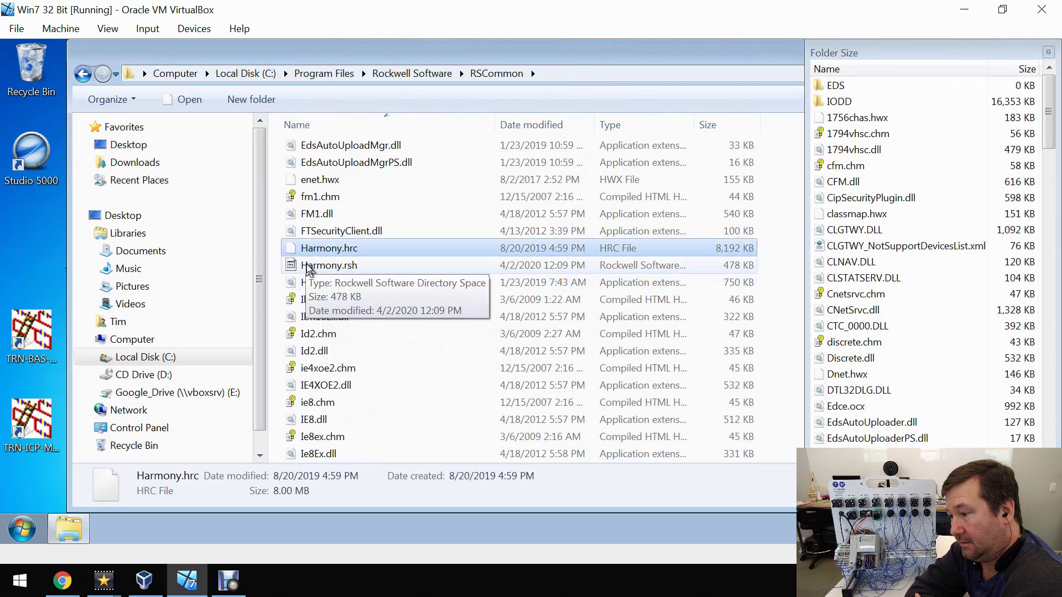
pyautogui.keyDown('shift'); pyautogui.click(308, 266); pyautogui.keyUp('shift')
pyautogui.press('Delete')
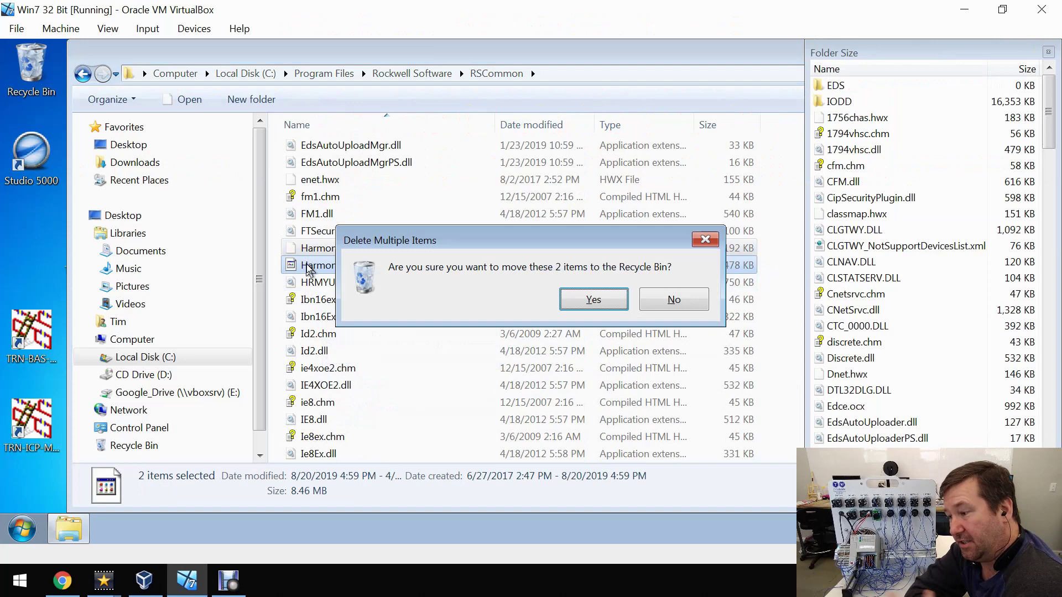
pyautogui.click(594, 299)
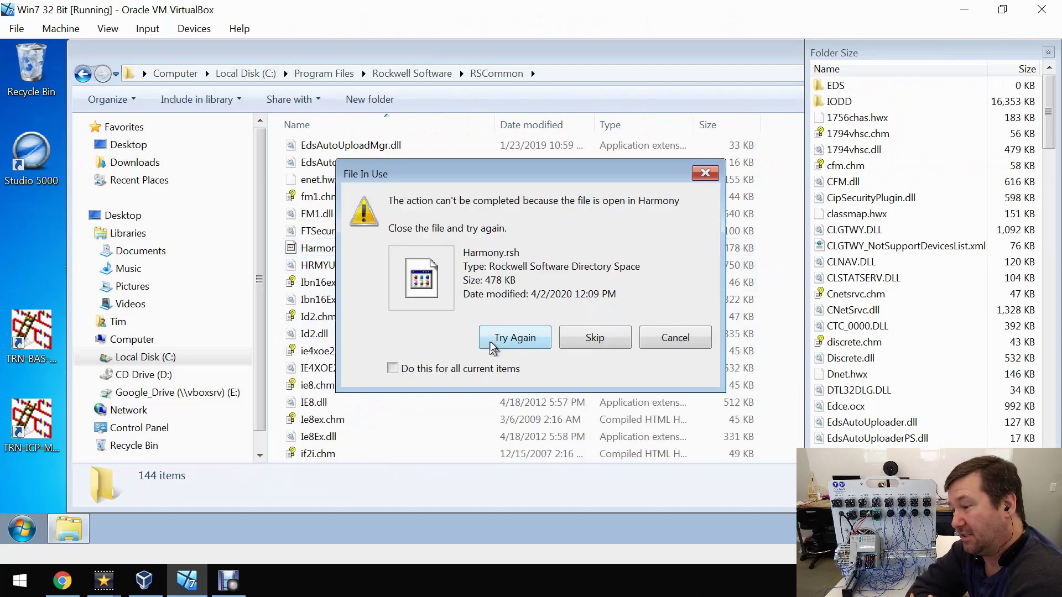
pyautogui.click(511, 343)
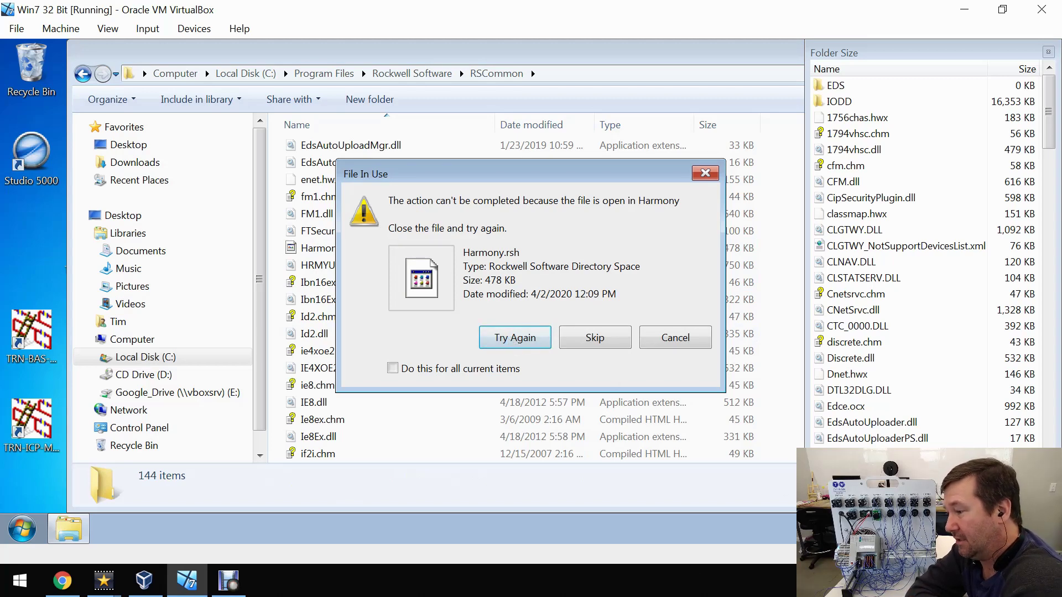
pyautogui.click(900, 585)
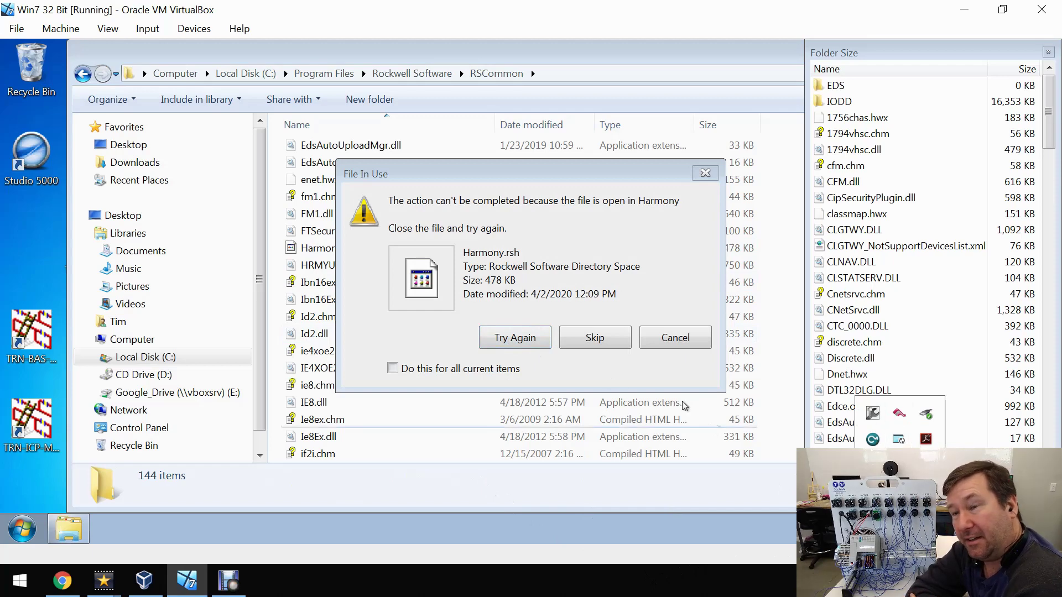
pyautogui.click(579, 344)
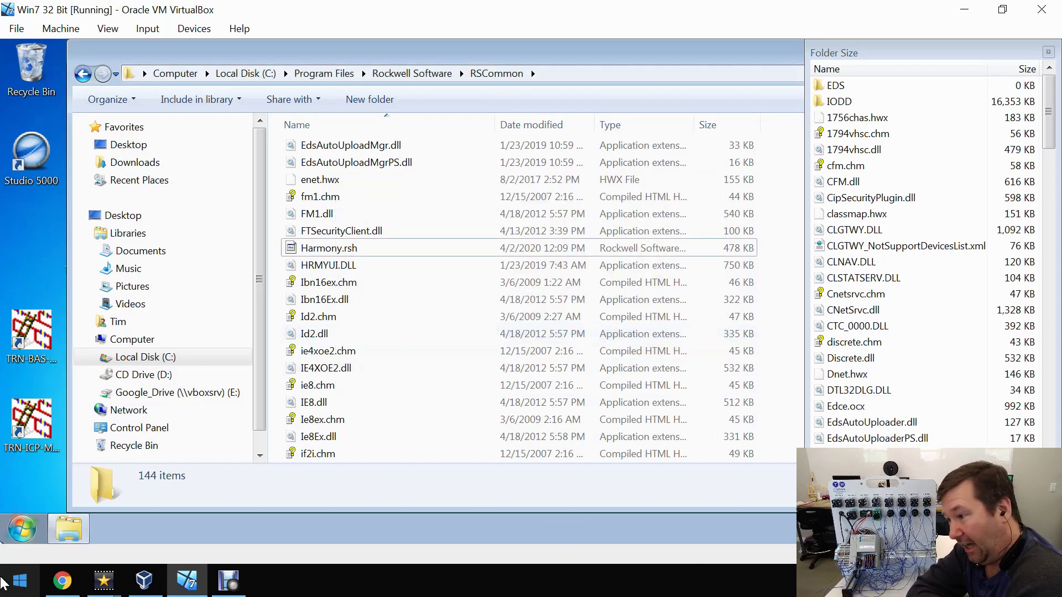
# Restart the Windows 7 virtual machine to release the locked Harmony.rsh file.
pyautogui.click(23, 530)
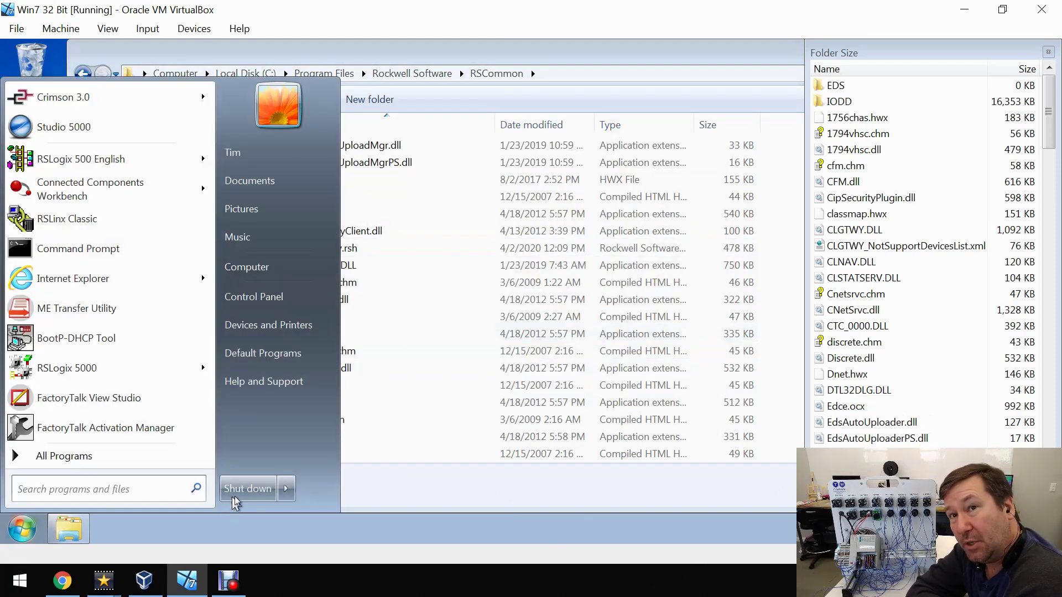
pyautogui.click(286, 489)
pyautogui.click(323, 473)
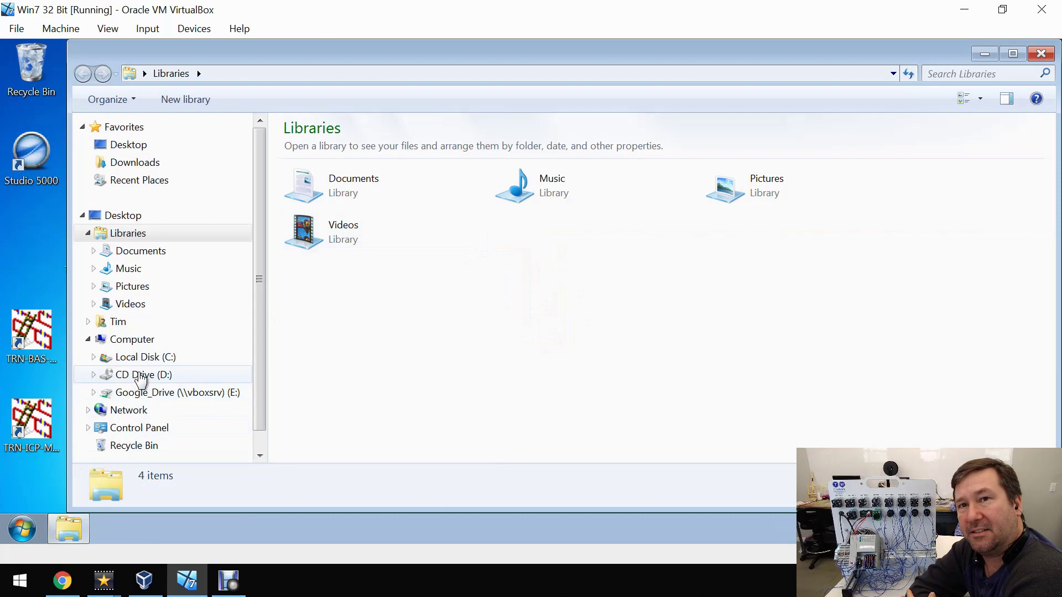
# Delete Harmony.rsh from C:\Program Files\Rockwell Software\RSCommon and close the folder window.
pyautogui.click(154, 357)
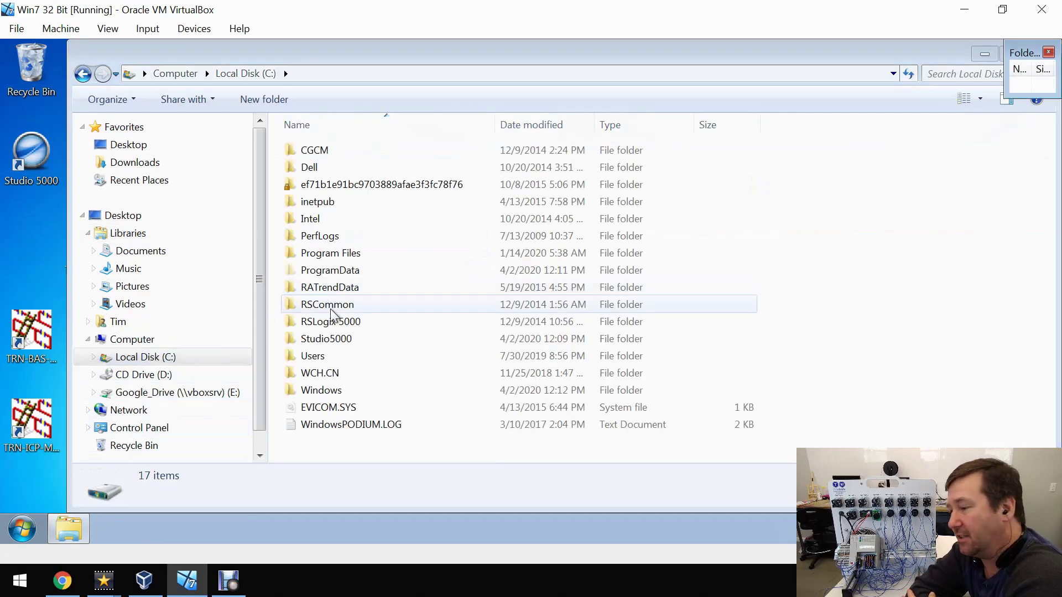
pyautogui.doubleClick(317, 303)
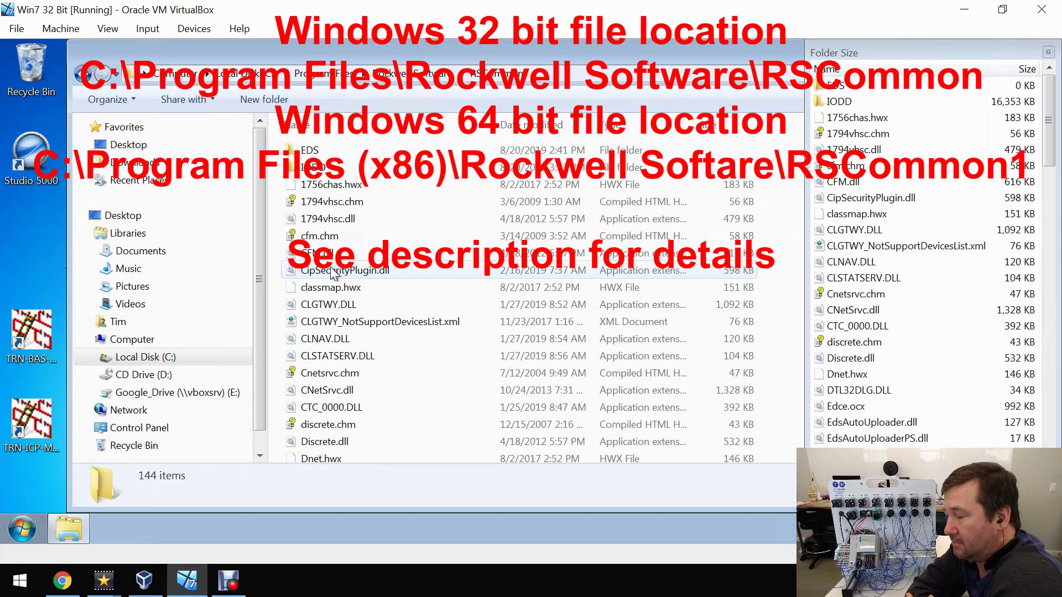
pyautogui.press('h')
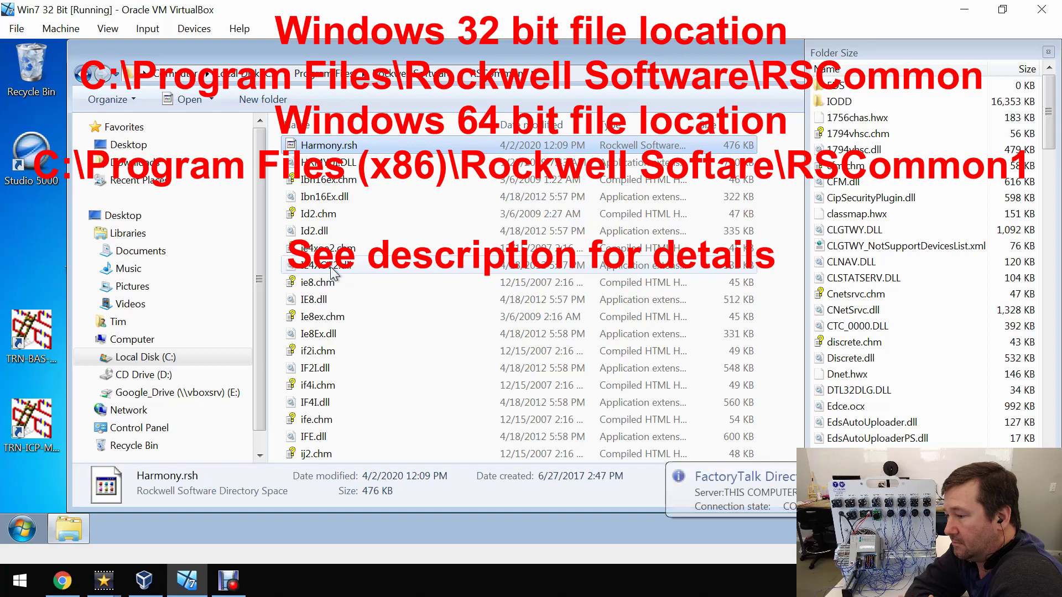
pyautogui.press('Delete')
pyautogui.press('Return')
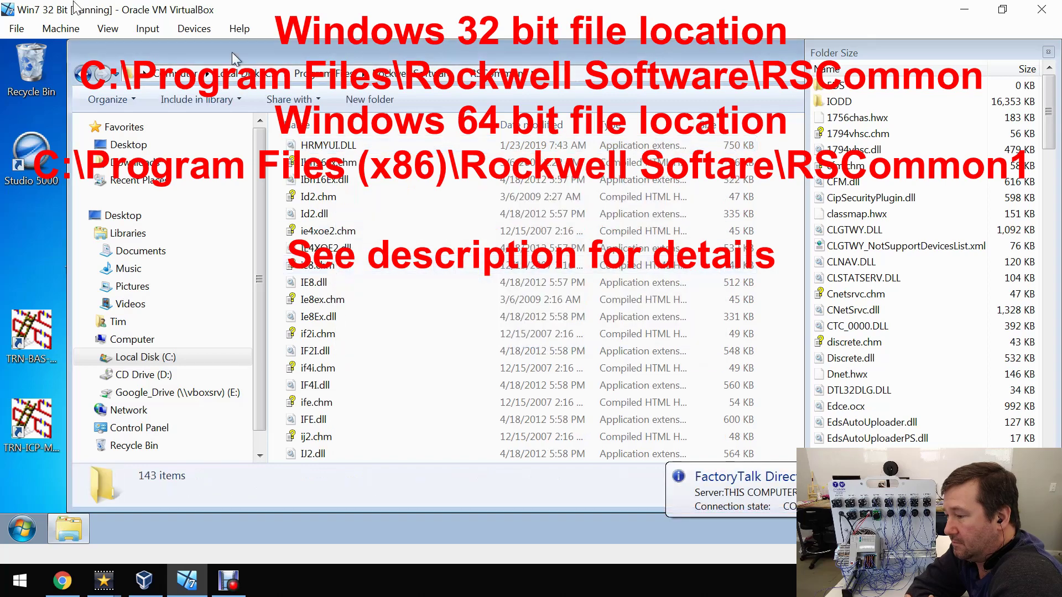
pyautogui.click(1048, 51)
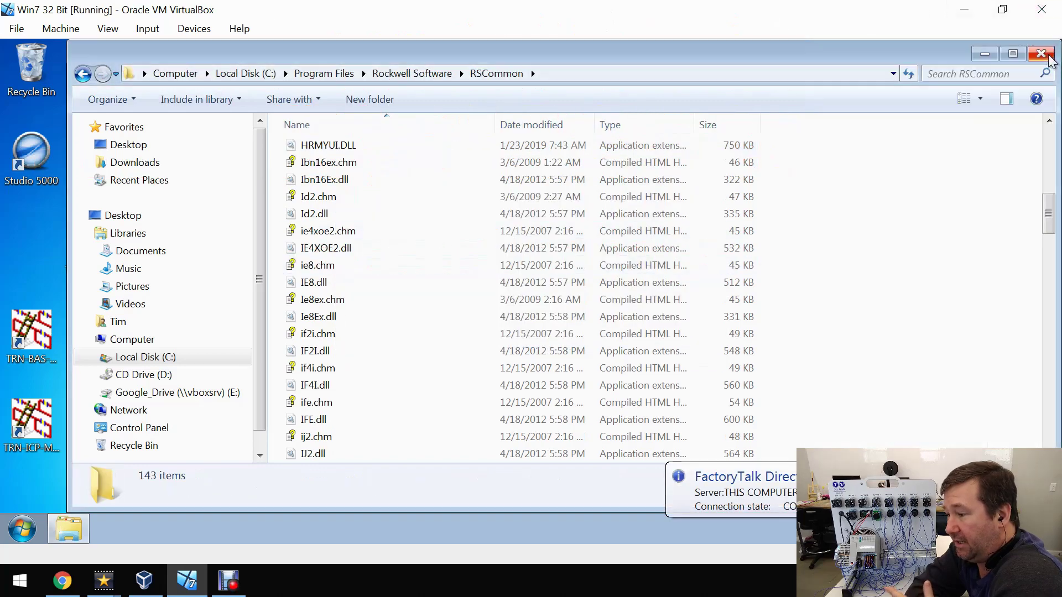
pyautogui.click(1041, 53)
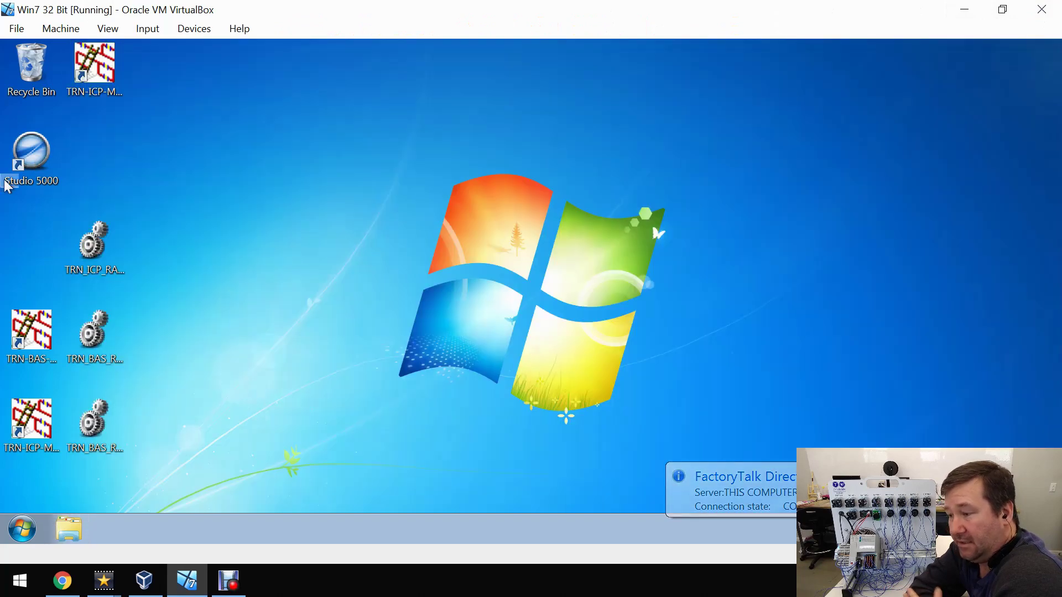
# Launch Studio 5000 and open the recent project Blank_program.
pyautogui.doubleClick(24, 187)
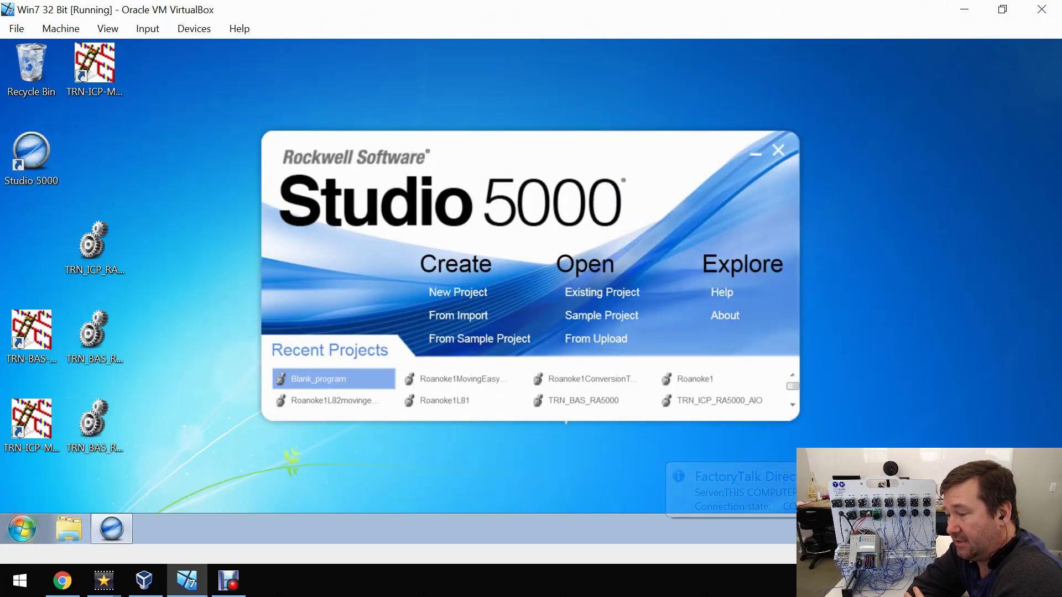
pyautogui.click(336, 380)
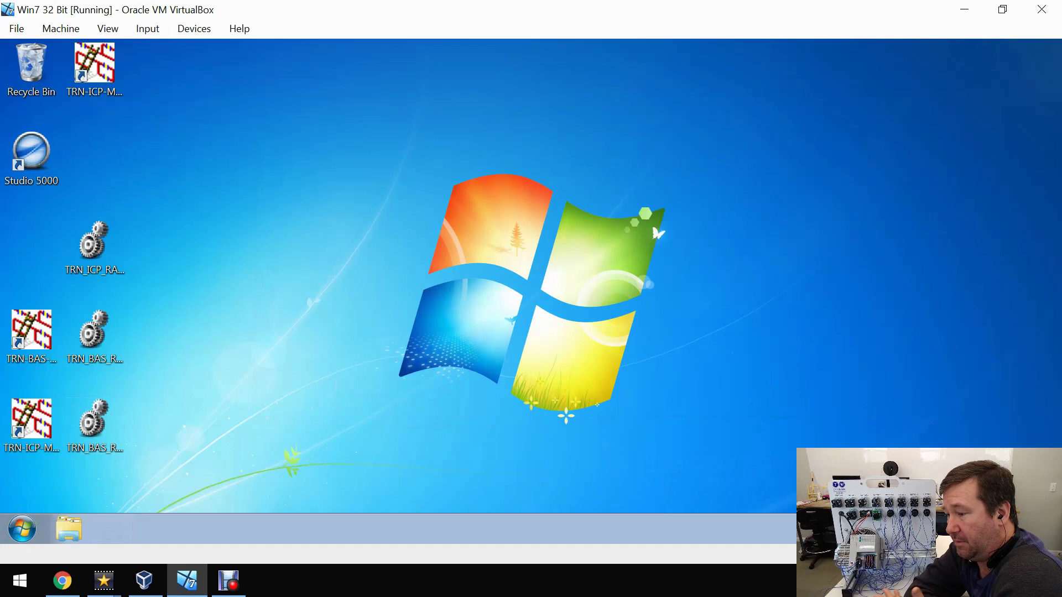
# Start RSLinx Classic and browse the AB_ETHIP-1 Ethernet driver in RSWho to check its devices.
pyautogui.click(9, 536)
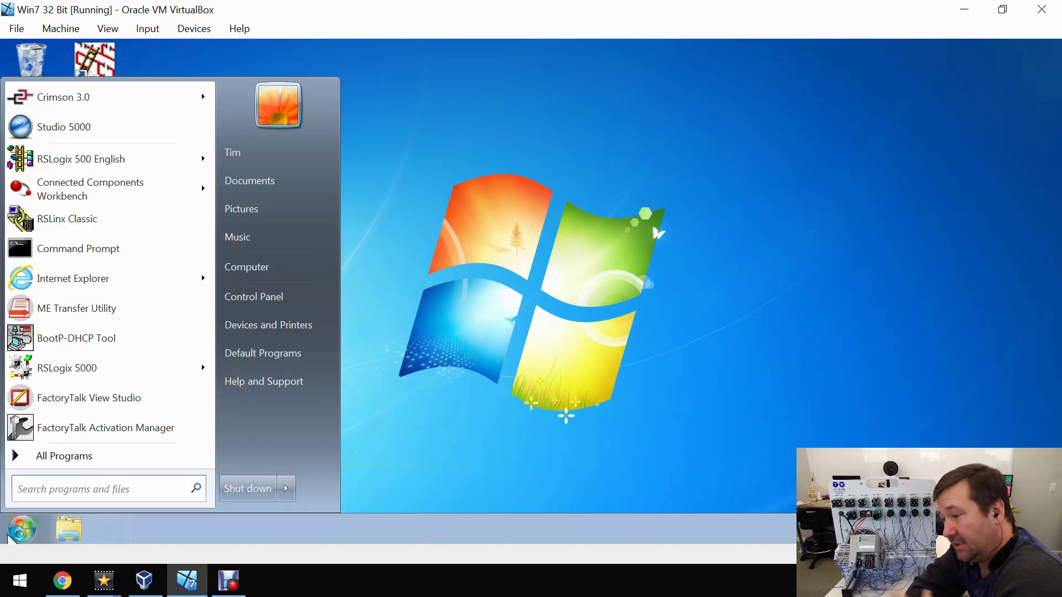
pyautogui.click(84, 219)
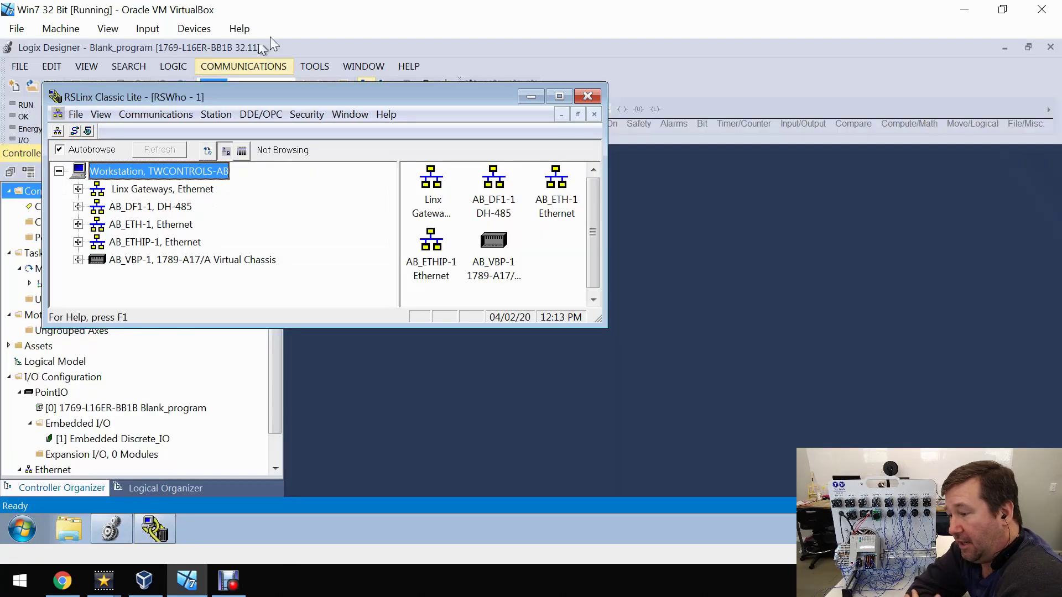
pyautogui.click(151, 244)
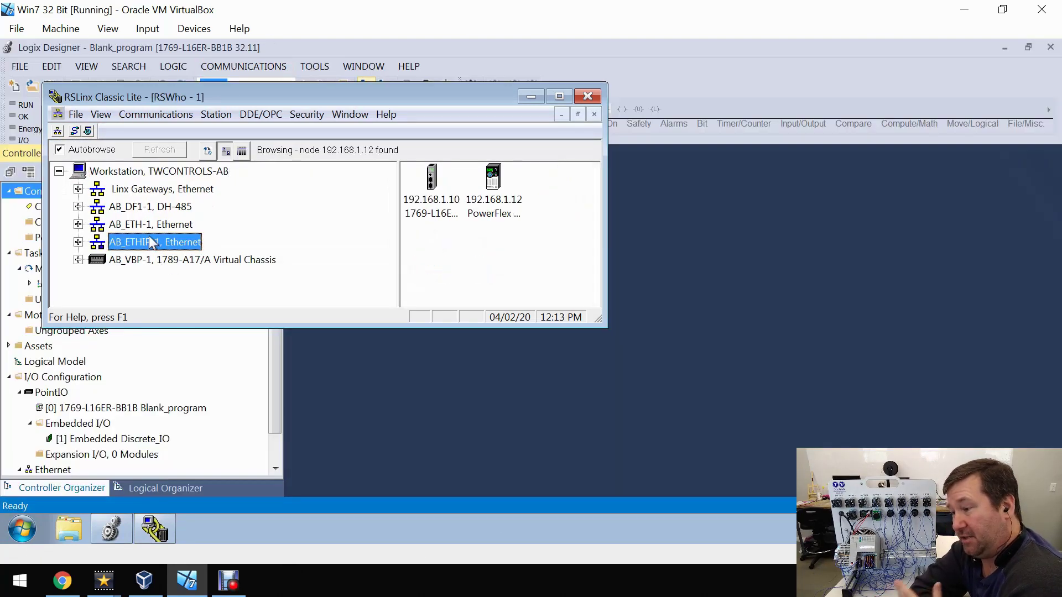